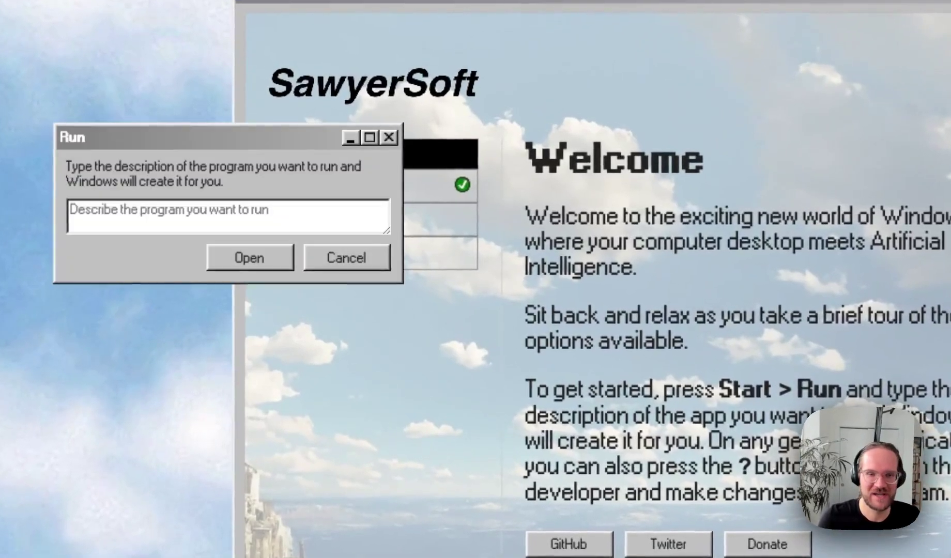
# - Generate a minesweeper program from the one-word description 'minesweeper' and bring its 9x9 board forward
pyautogui.moveTo(240, 138); pyautogui.dragTo(284, 155)
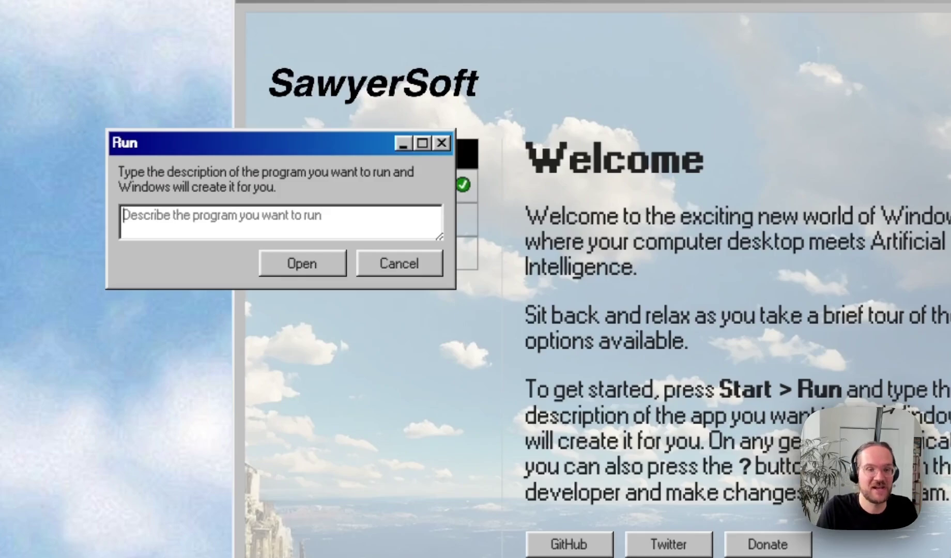
pyautogui.write('minesweeper')
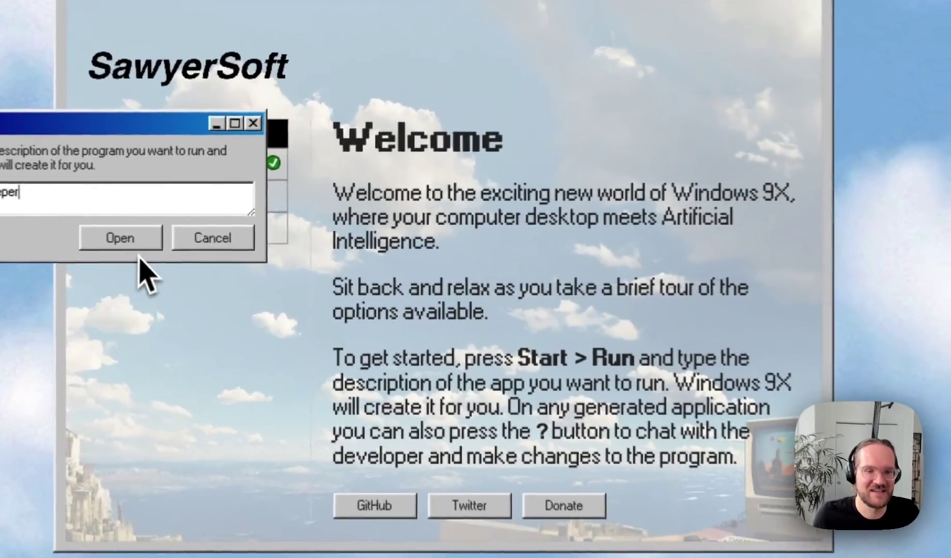
pyautogui.click(302, 264)
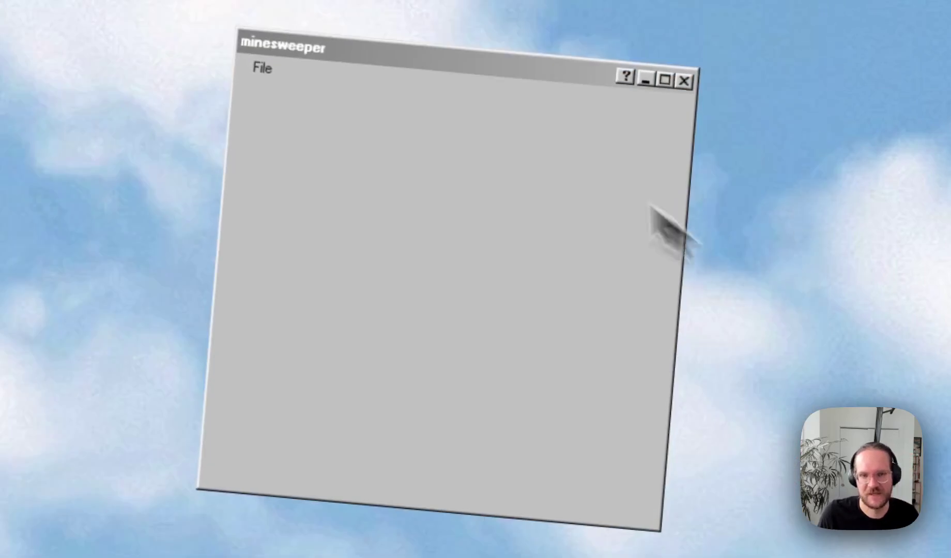
pyautogui.click(372, 70)
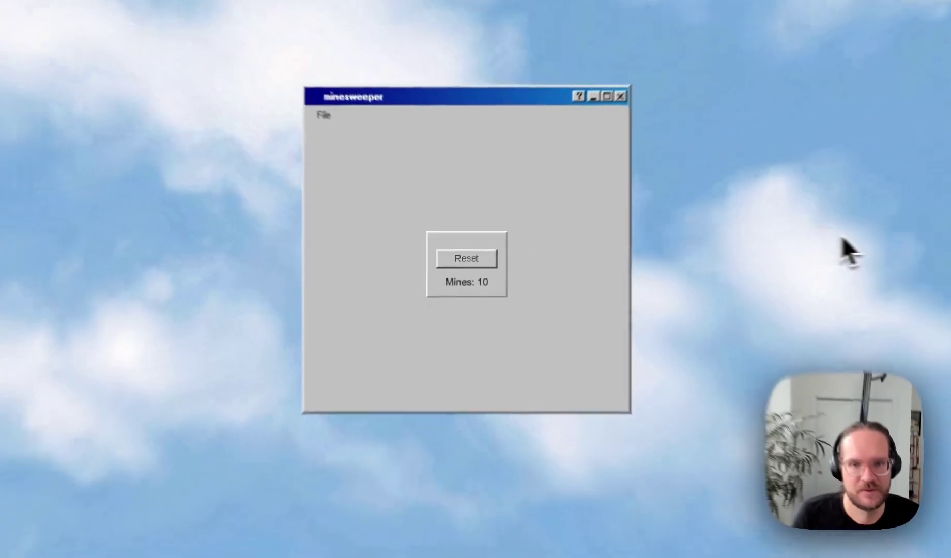
pyautogui.moveTo(98, 93)
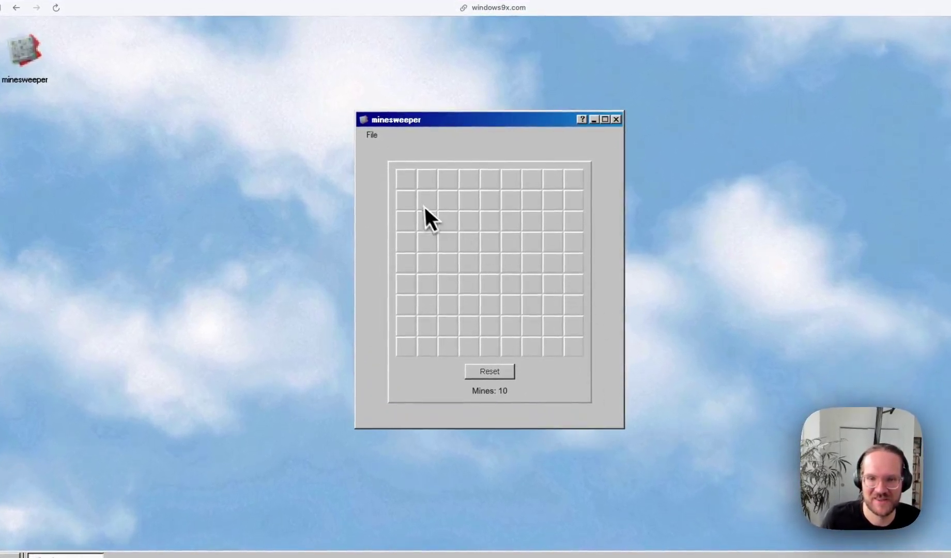
pyautogui.click(409, 202)
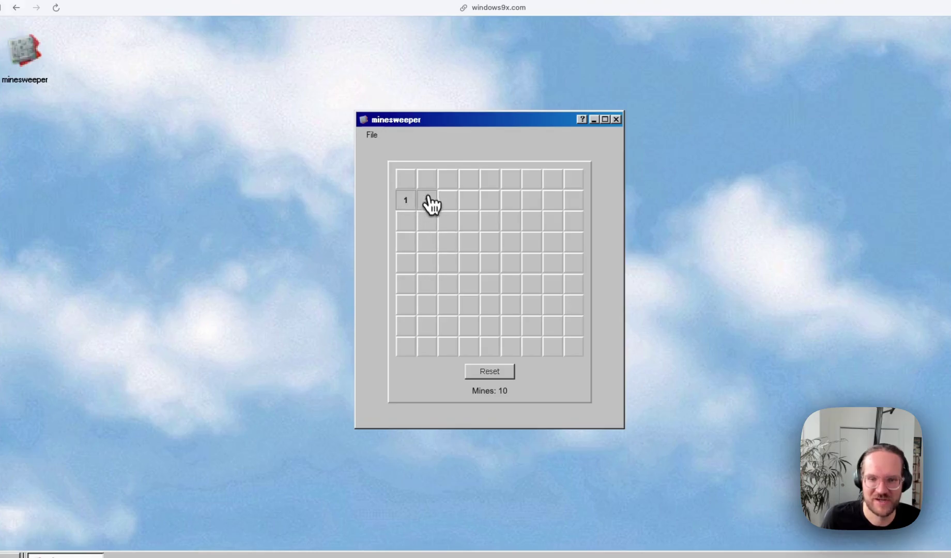
pyautogui.click(427, 201)
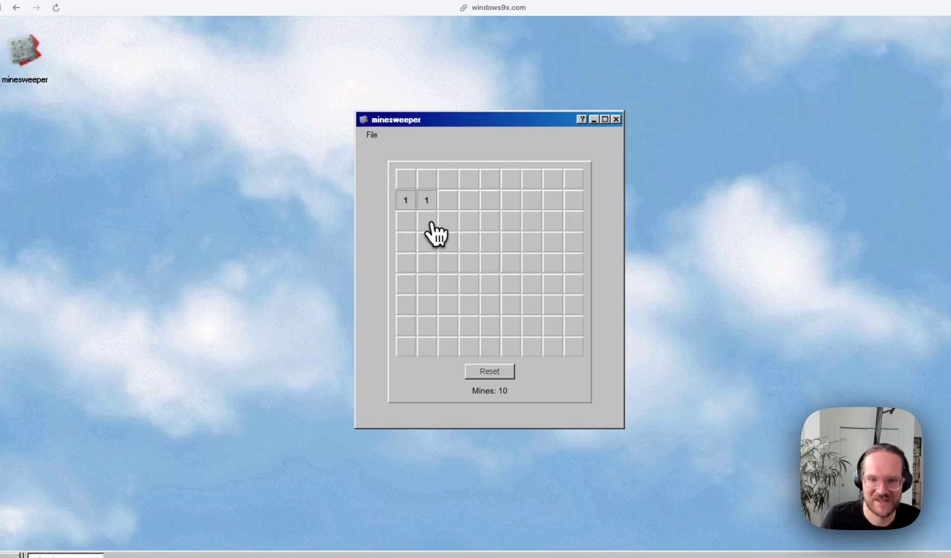
pyautogui.click(424, 222)
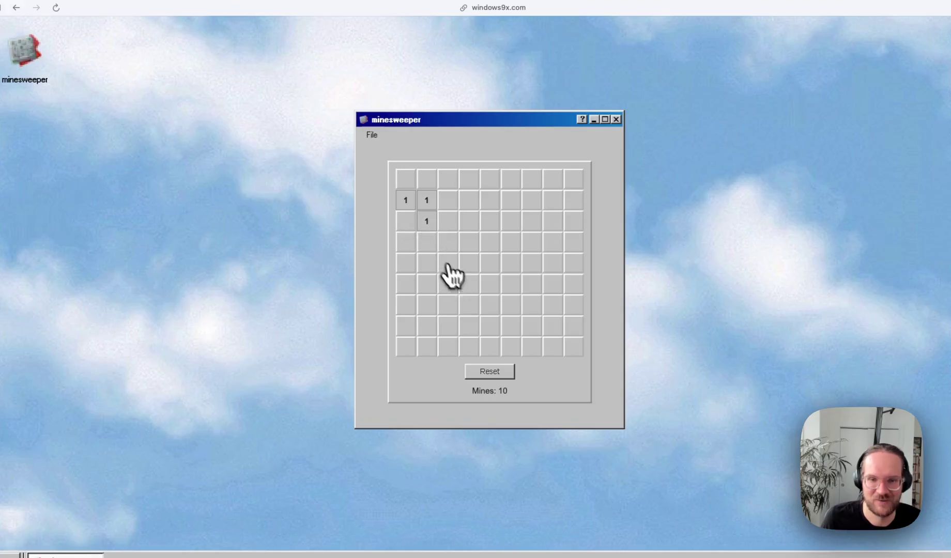
pyautogui.click(426, 242)
pyautogui.click(417, 255)
pyautogui.click(493, 325)
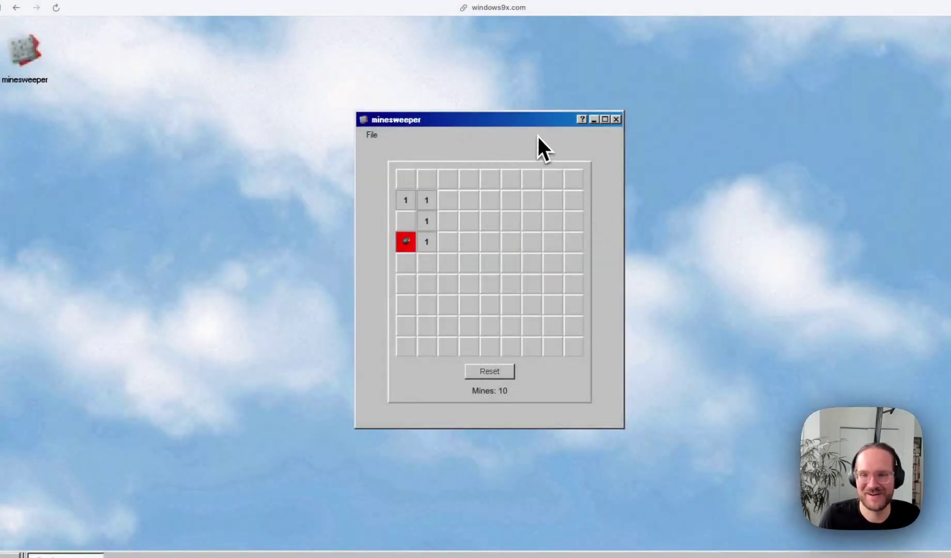
pyautogui.click(497, 371)
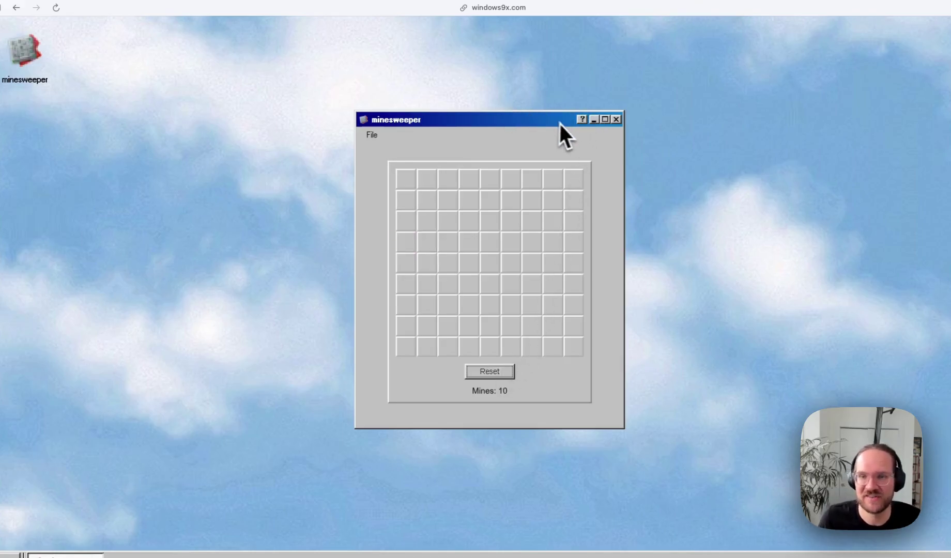
# - Ask minesweeper's developer Help chat to 'Make it look cyberpunk', then open the Start menu
pyautogui.click(581, 120)
pyautogui.moveTo(229, 160); pyautogui.dragTo(246, 127)
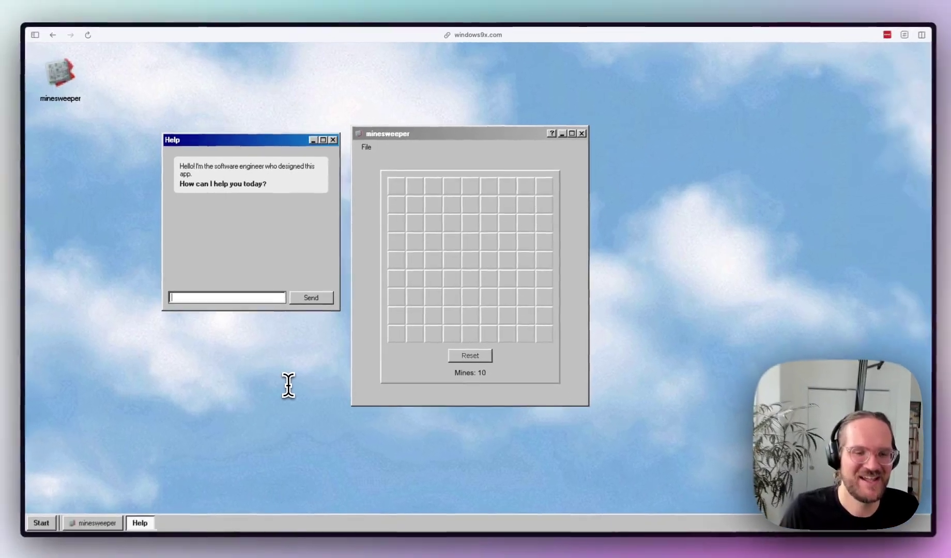
pyautogui.write('Make it look cyberpunk')
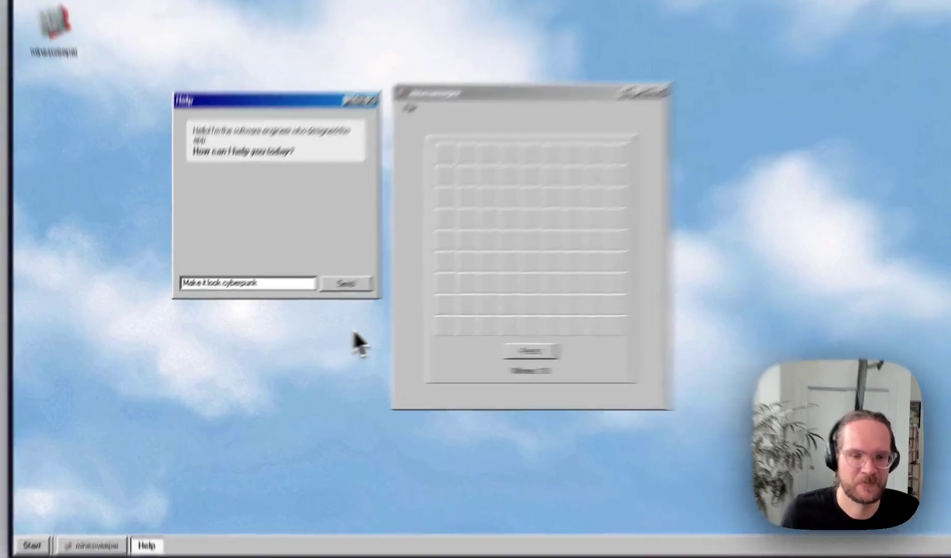
pyautogui.click(311, 297)
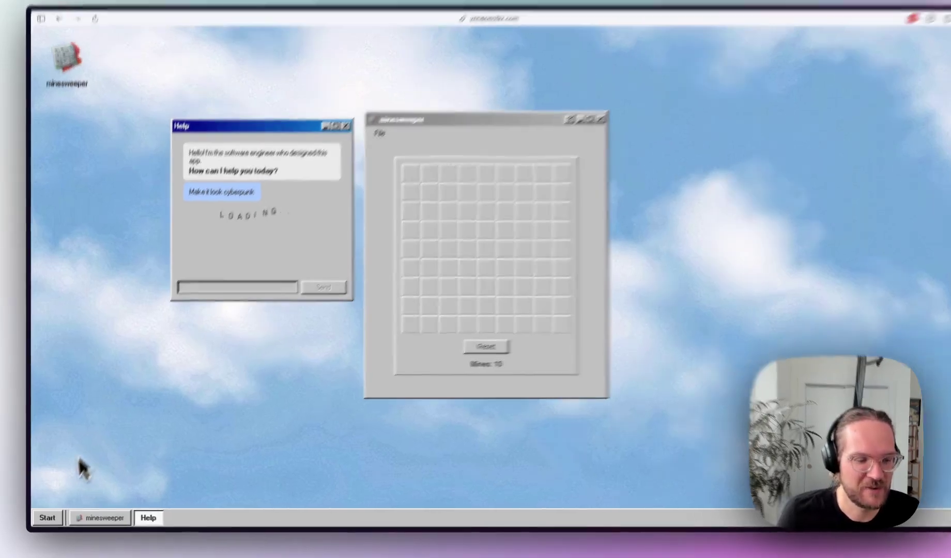
pyautogui.click(47, 518)
# - Generate a notepad program via Run and place it right of the minesweeper window
pyautogui.click(75, 380)
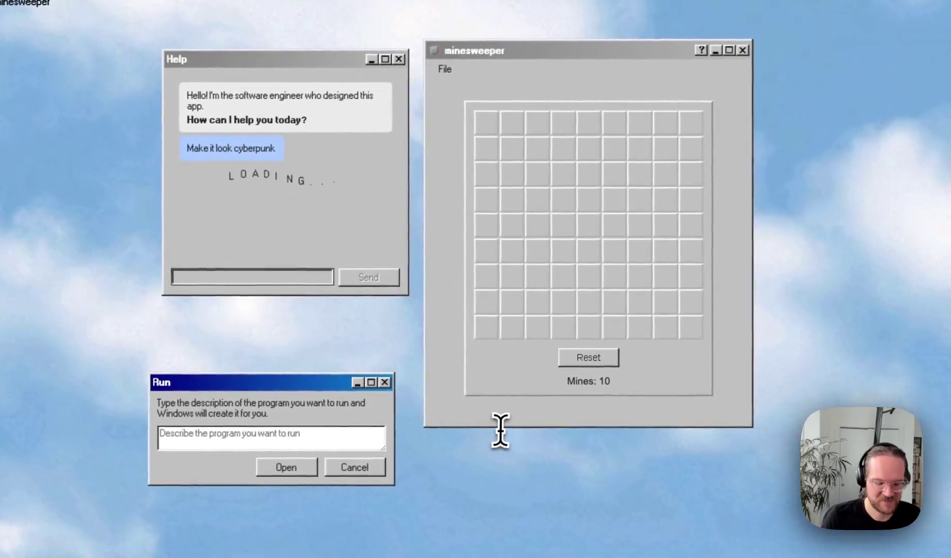
pyautogui.write('notepad')
pyautogui.click(302, 472)
pyautogui.moveTo(240, 191); pyautogui.dragTo(750, 204)
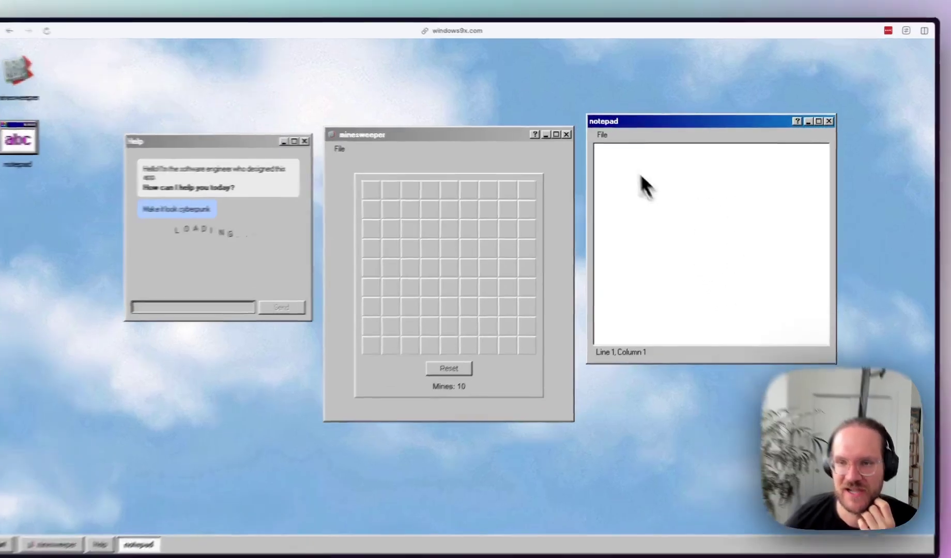
# - Play the neon-green minesweeper, revealing cells until a mine ends the game, and dismiss GAME OVER
pyautogui.click(601, 136)
pyautogui.click(774, 205)
pyautogui.moveTo(466, 132); pyautogui.dragTo(464, 101)
pyautogui.click(376, 187)
pyautogui.click(374, 209)
pyautogui.click(359, 233)
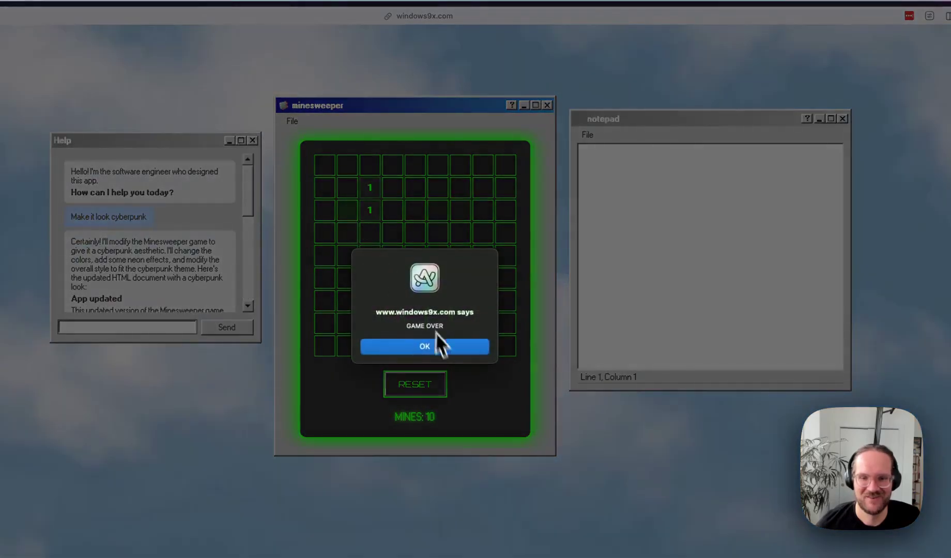
pyautogui.click(441, 351)
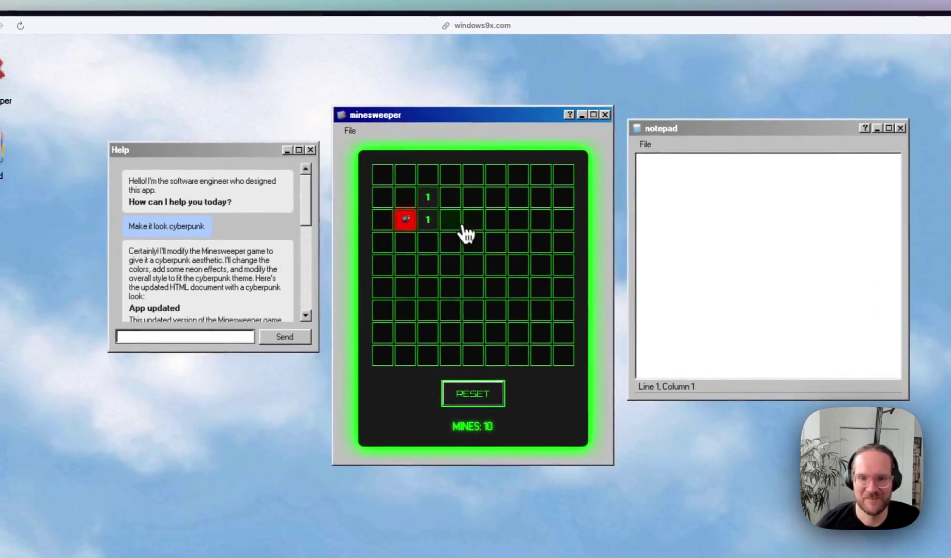
pyautogui.moveTo(414, 122); pyautogui.dragTo(422, 116)
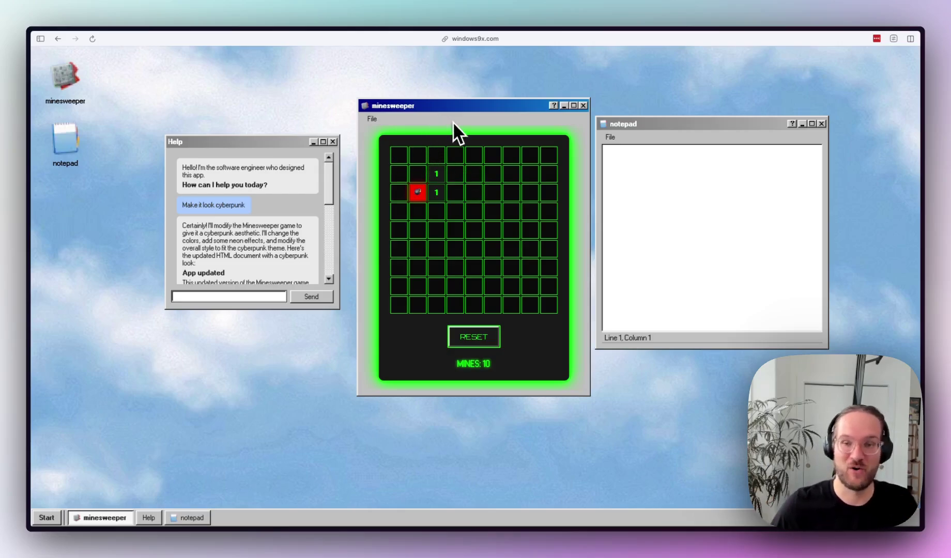
# - In notepad's Open dialog, go up to the programs folder and enter the minesweeper folder
pyautogui.moveTo(292, 146); pyautogui.dragTo(295, 132)
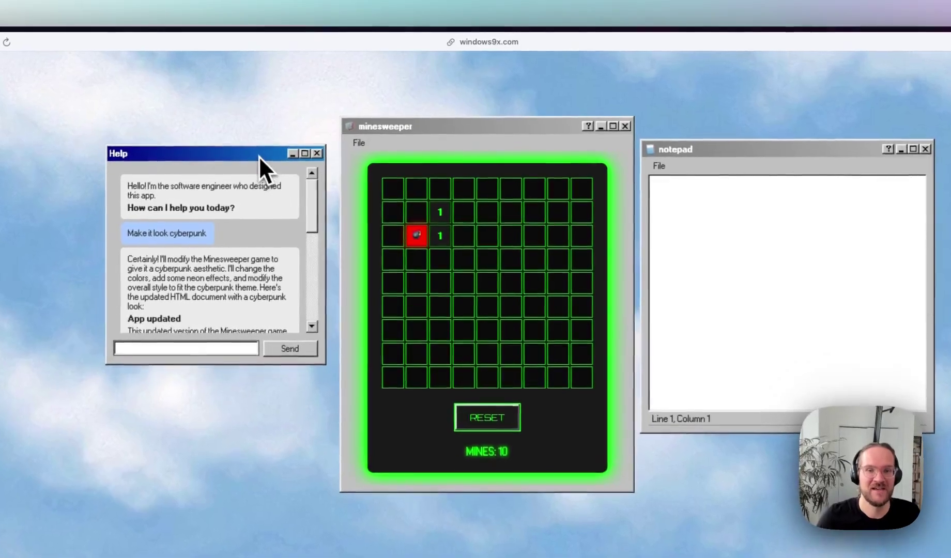
pyautogui.moveTo(698, 150)
pyautogui.mouseDown()
pyautogui.moveTo(724, 147)
pyautogui.moveTo(708, 140)
pyautogui.mouseUp()
pyautogui.click(652, 157)
pyautogui.click(675, 210)
pyautogui.moveTo(142, 205); pyautogui.dragTo(653, 182)
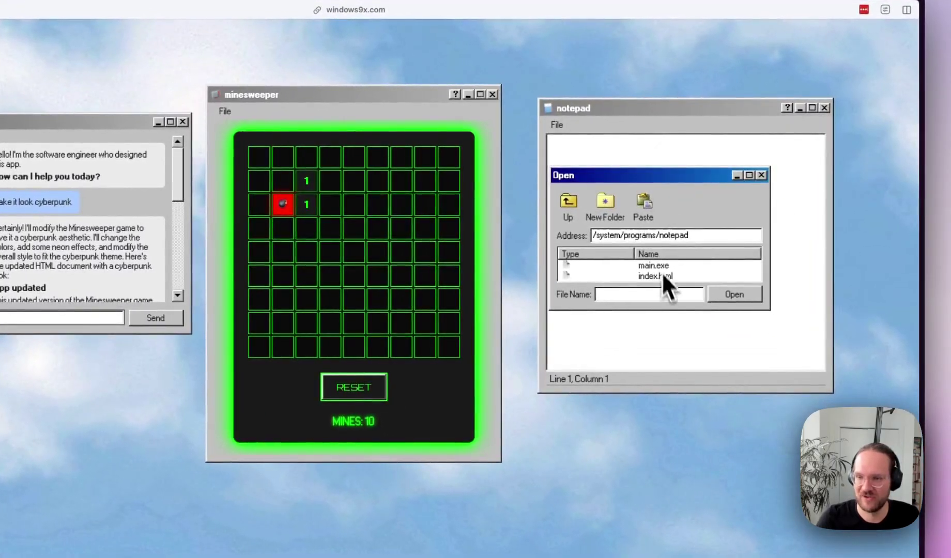
pyautogui.click(575, 208)
pyautogui.doubleClick(647, 266)
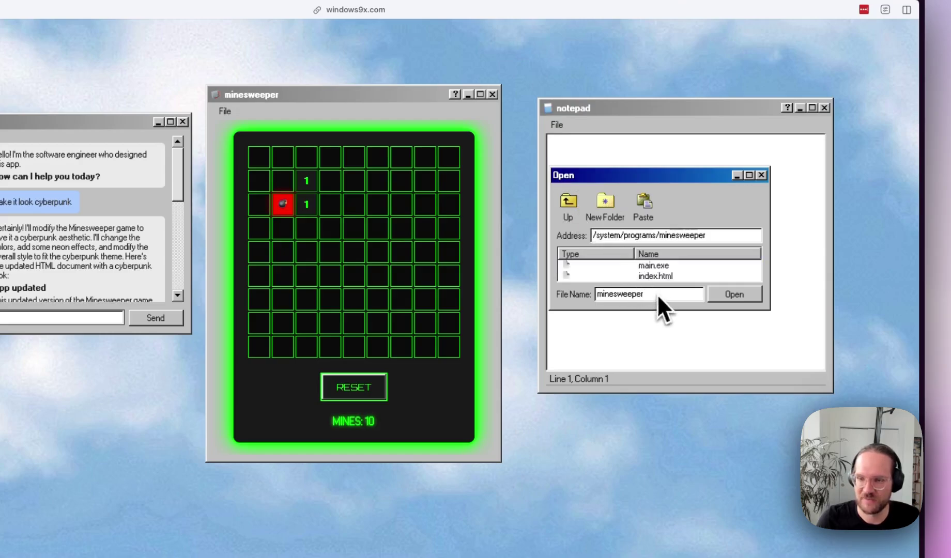
# - Open minesweeper's index.html in notepad and widen the window to read the code
pyautogui.click(668, 277)
pyautogui.click(724, 297)
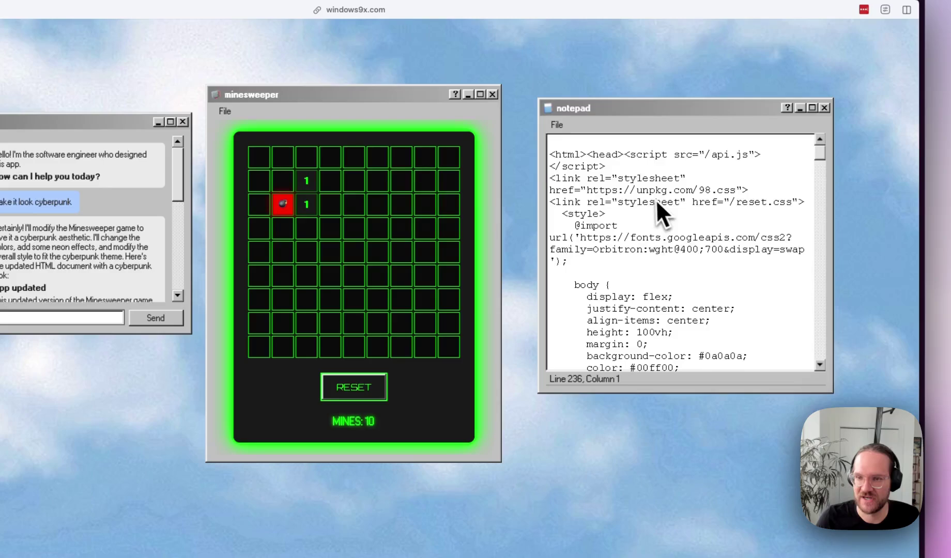
pyautogui.scroll(-5, 651, 212)
pyautogui.moveTo(832, 279); pyautogui.dragTo(884, 251)
pyautogui.scroll(5, 733, 243)
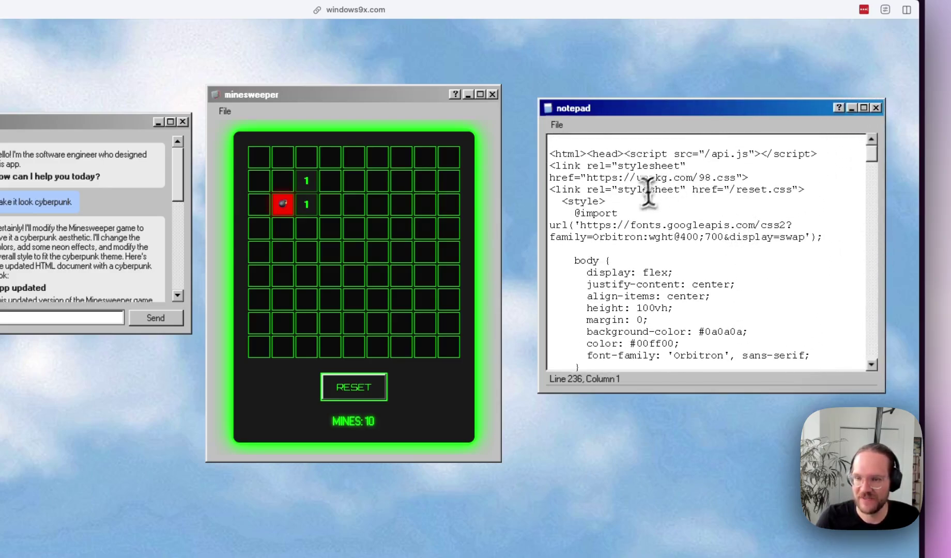
pyautogui.scroll(-5, 650, 209)
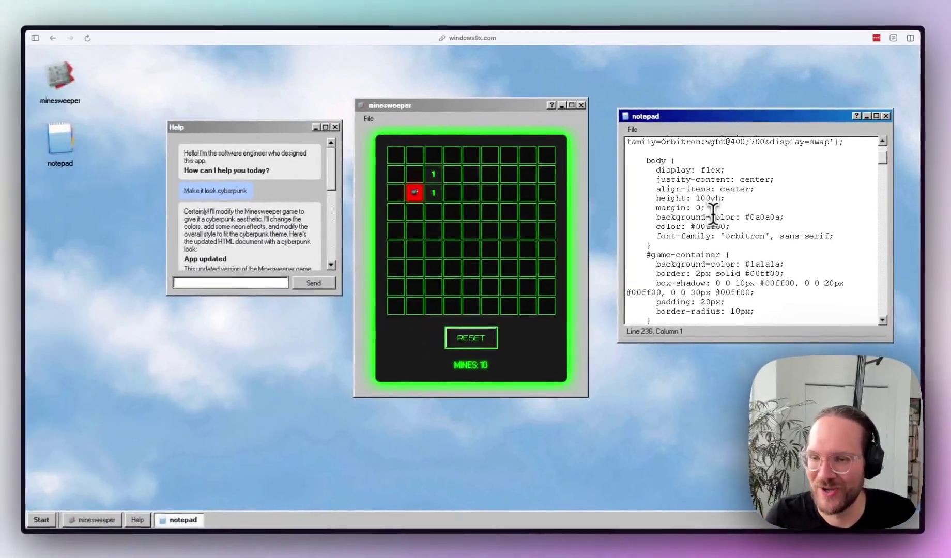
pyautogui.scroll(-2, 698, 217)
pyautogui.scroll(-1, 756, 249)
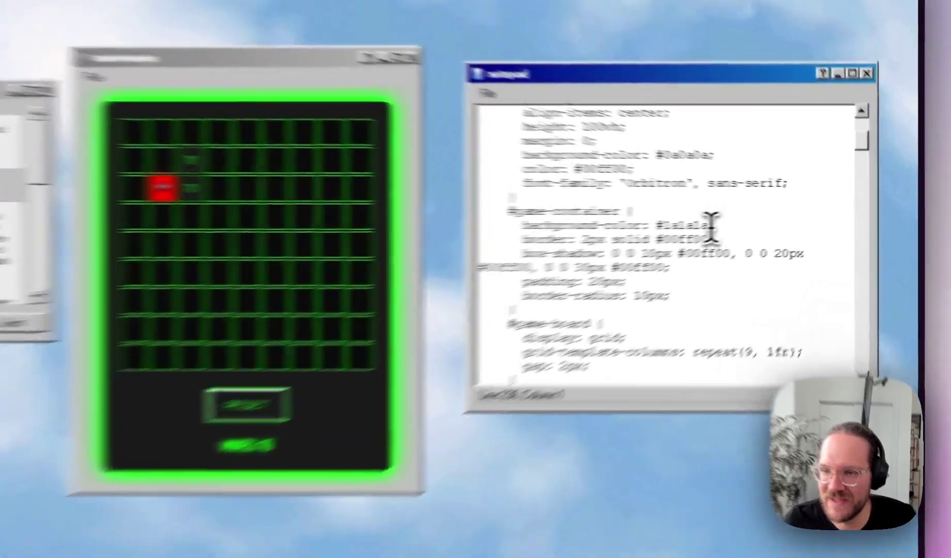
# - Replace the #game-container background-color value 1a1a1a with white
pyautogui.moveTo(781, 217); pyautogui.dragTo(774, 218)
pyautogui.moveTo(631, 233); pyautogui.dragTo(585, 232)
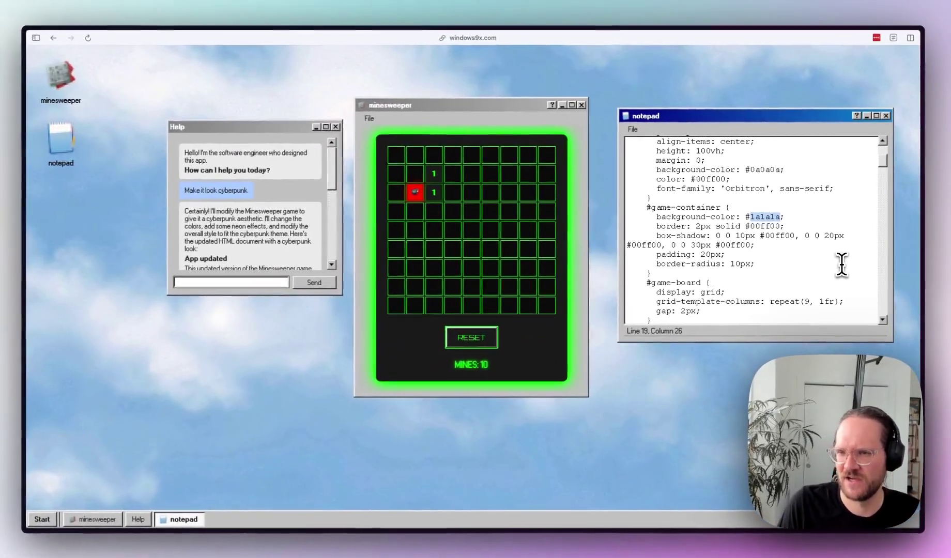
pyautogui.press('BackSpace')
pyautogui.press('BackSpace')
pyautogui.write('w')
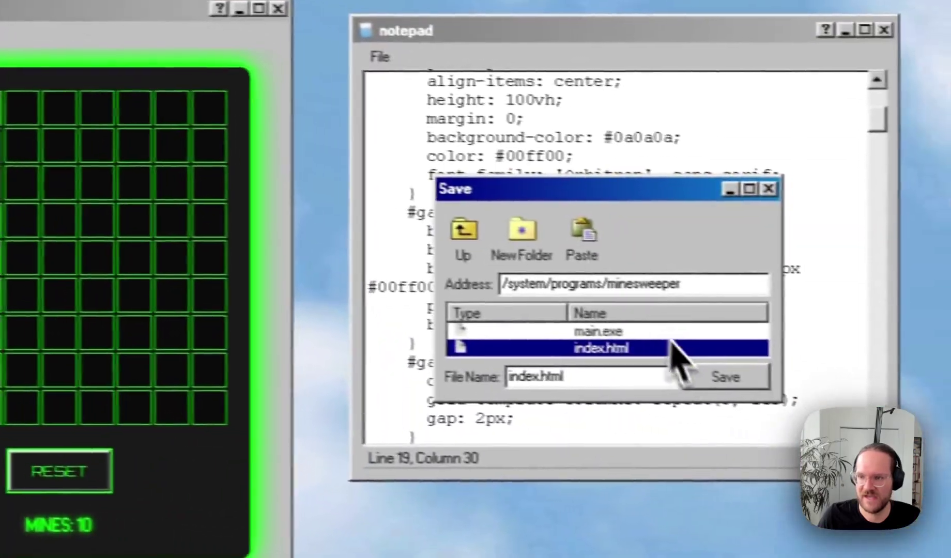
# - Save the edited code as index.html in /system/programs/minesweeper and move the Help chat up
pyautogui.click(401, 394)
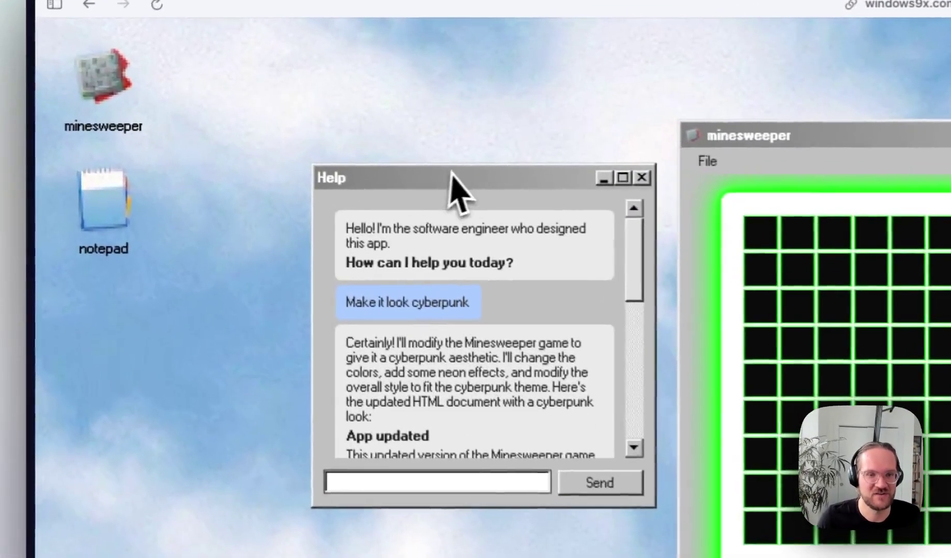
pyautogui.moveTo(451, 173); pyautogui.dragTo(444, 123)
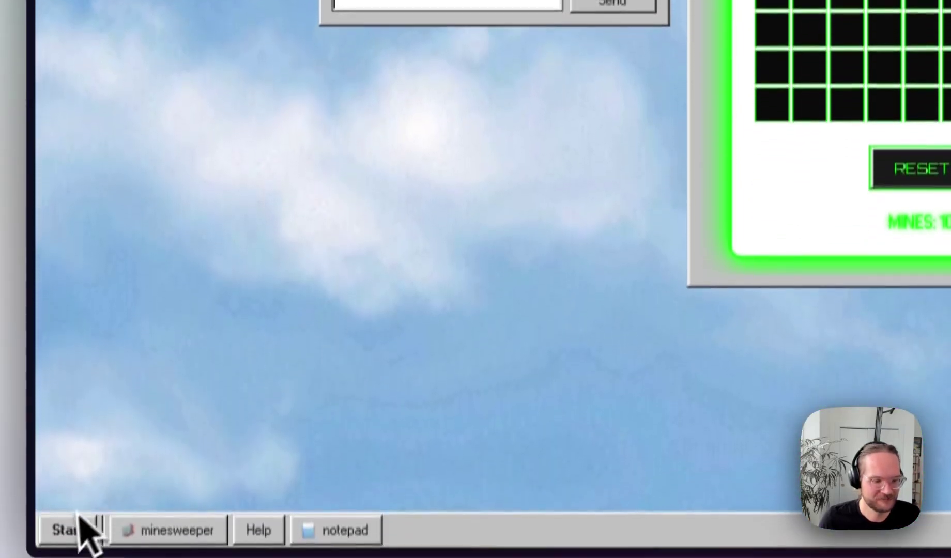
# - Generate a new program from the description 'A chat application with an ai'
pyautogui.click(80, 521)
pyautogui.click(67, 329)
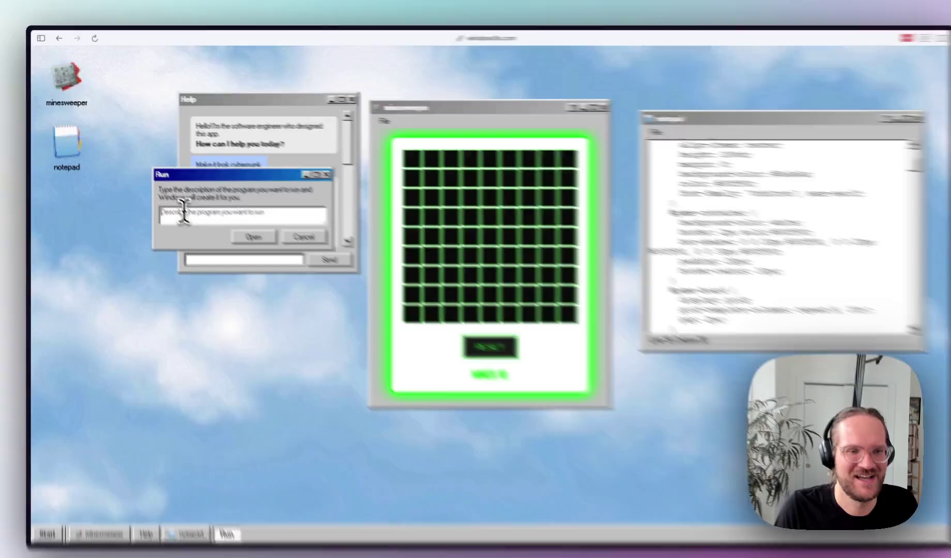
pyautogui.write('A cha')
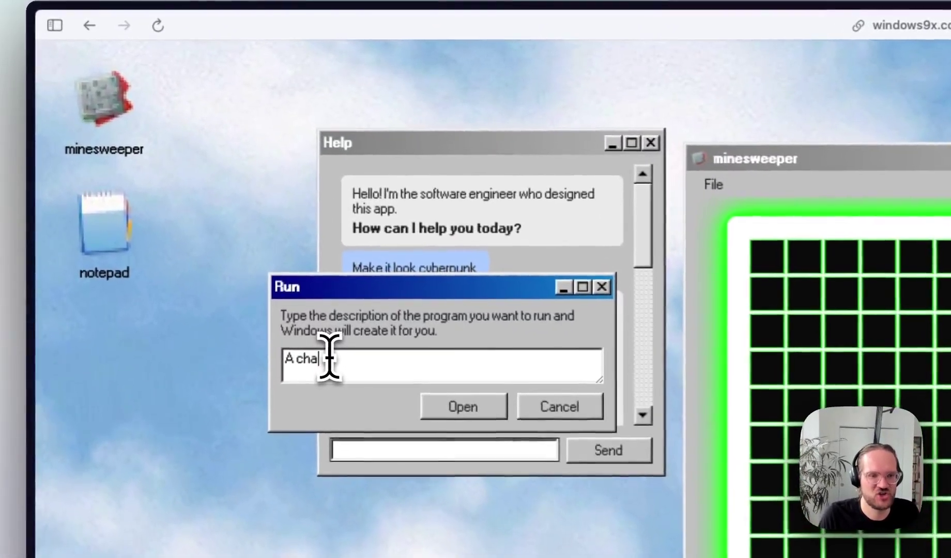
pyautogui.write('t application with an ai')
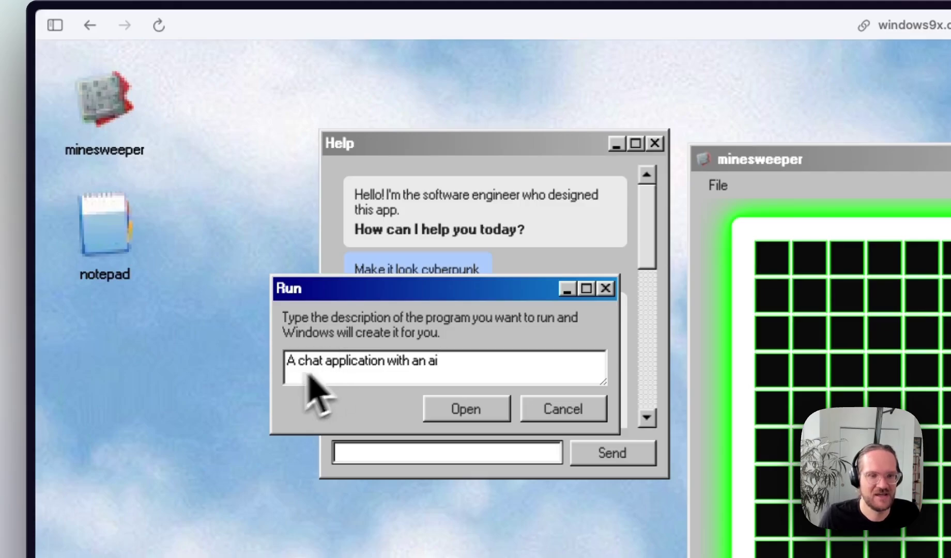
pyautogui.click(450, 412)
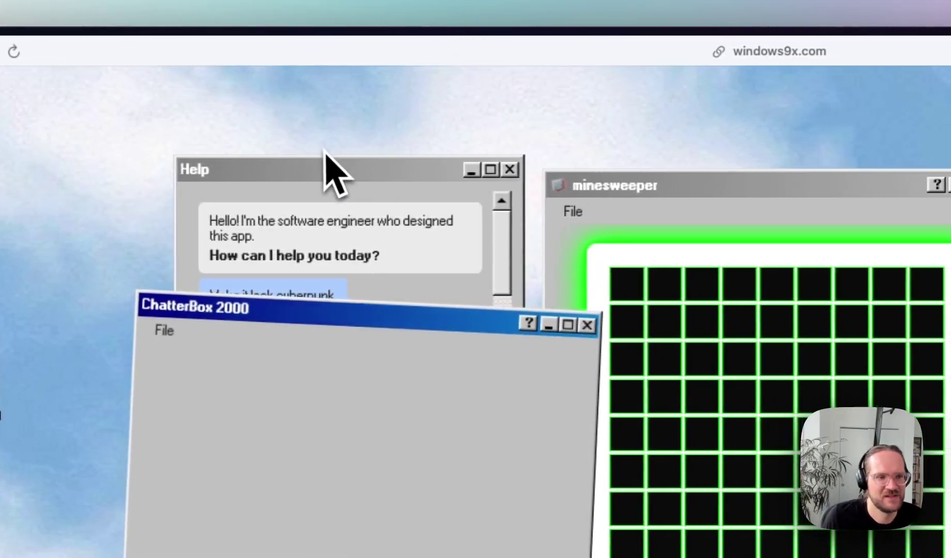
# - Close the Help chat, move ChatterBox 2000 aside, and send 'How are you doing?'
pyautogui.click(331, 171)
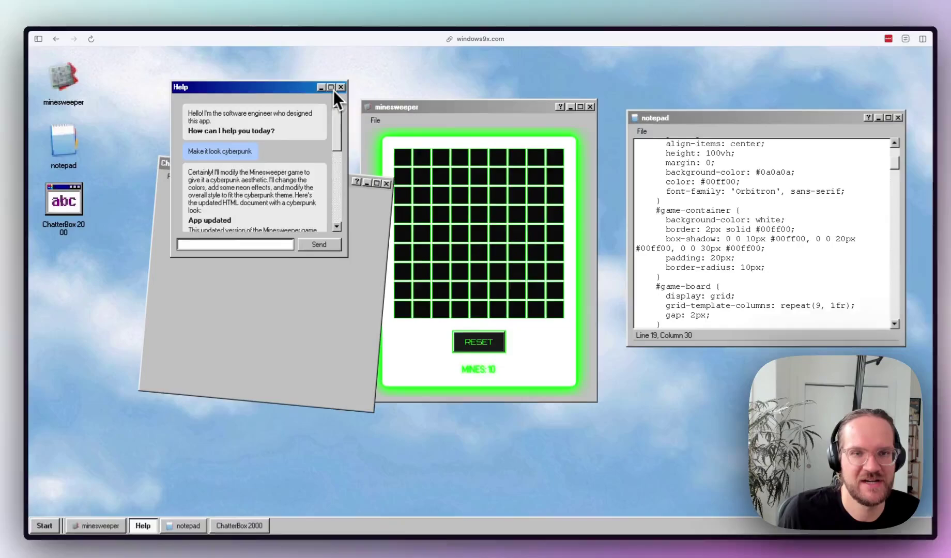
pyautogui.click(341, 86)
pyautogui.moveTo(285, 175); pyautogui.dragTo(258, 128)
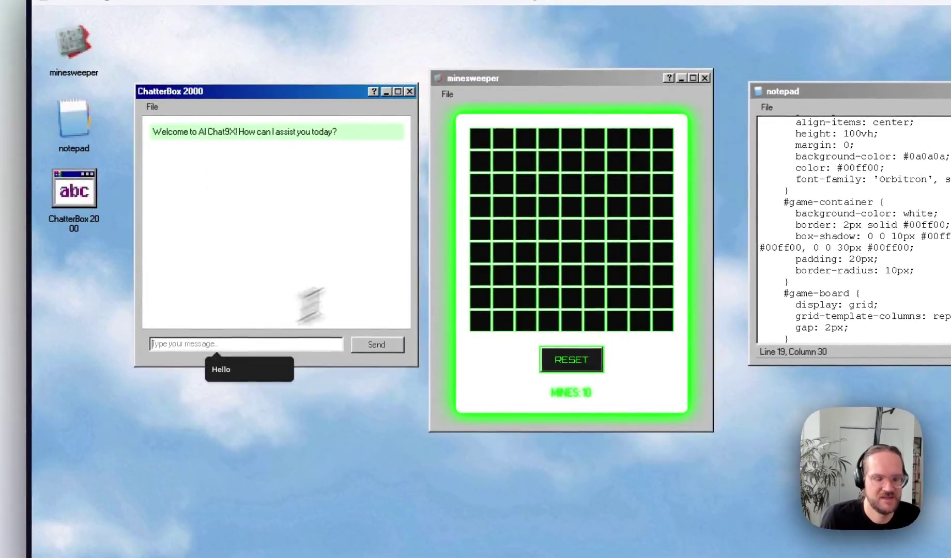
pyautogui.write('How are you doing?')
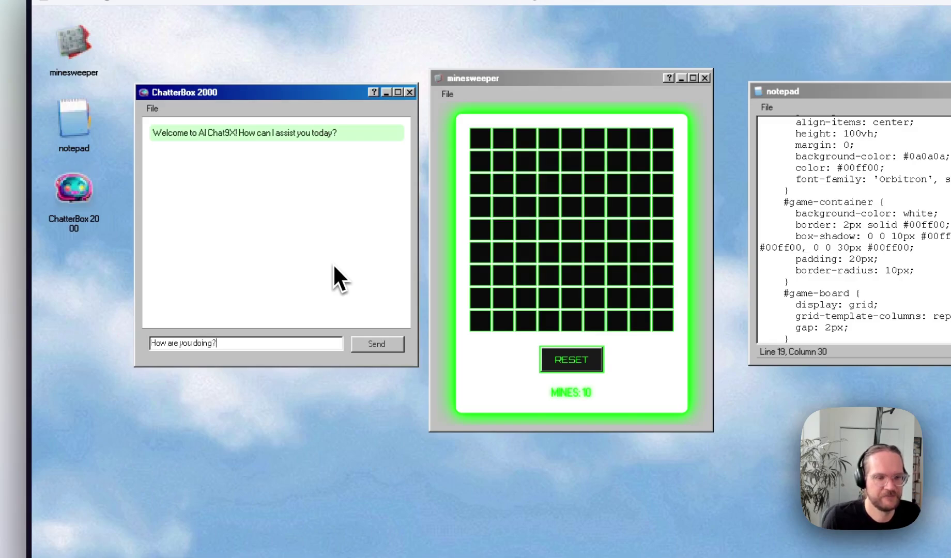
pyautogui.click(365, 345)
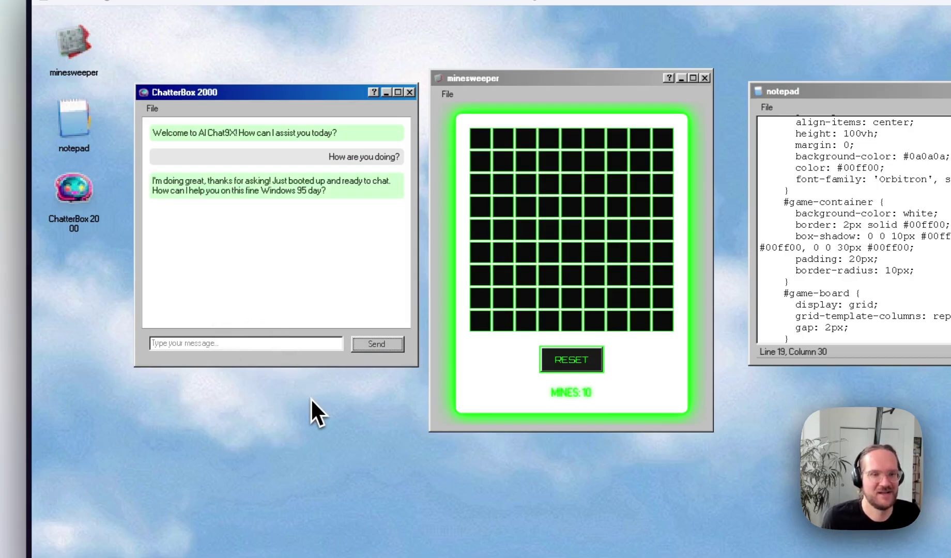
# - Ask ChatterBox 2000 'What color is the sky?'
pyautogui.click(230, 343)
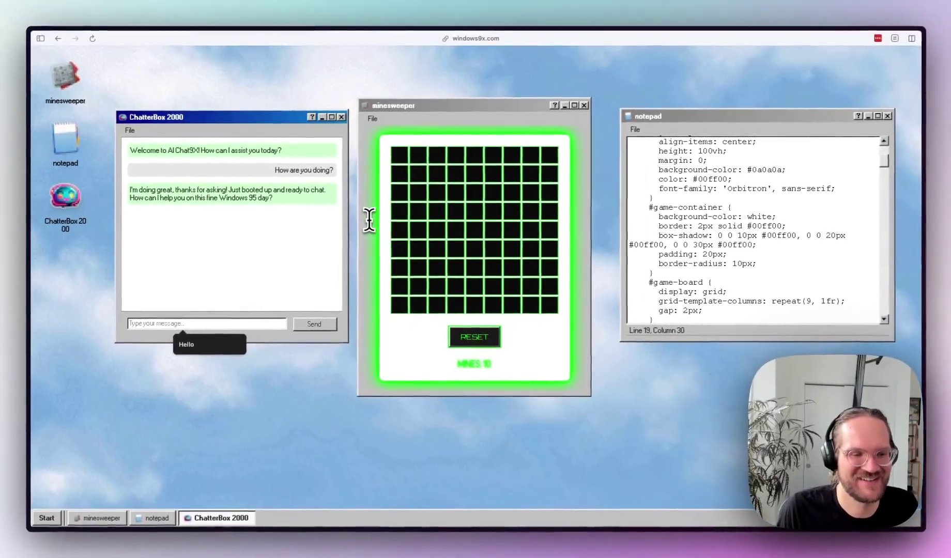
pyautogui.write('What')
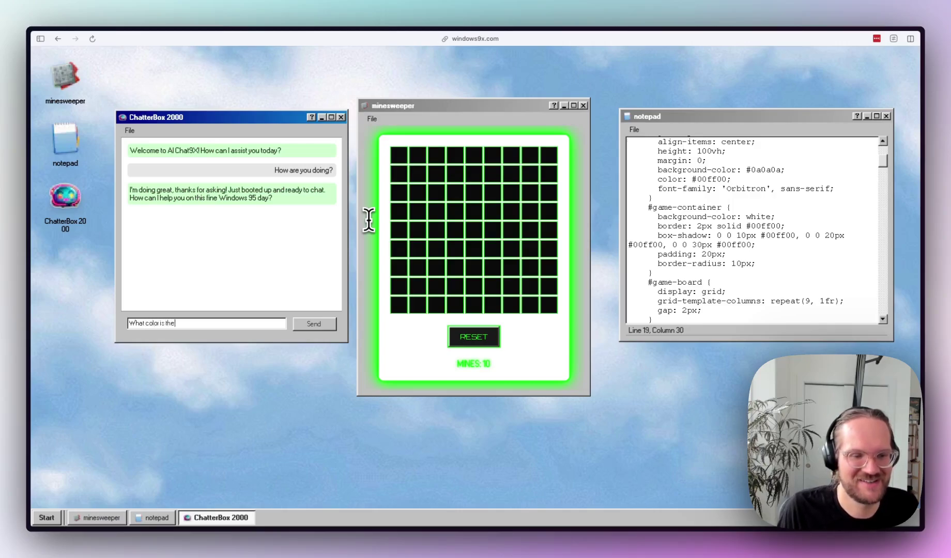
pyautogui.write('color is the sky?')
pyautogui.press('Return')
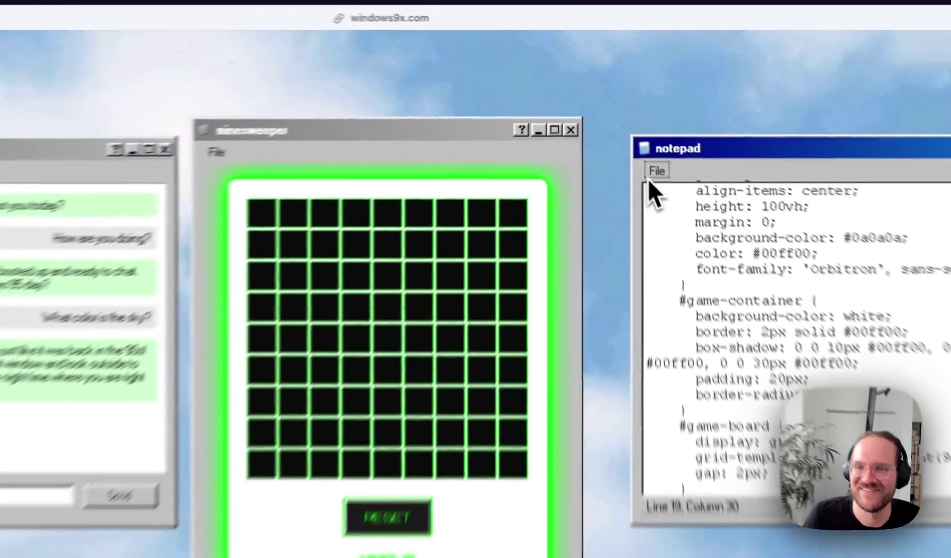
# - Open the ChatterBox 2000 folder's index.html in notepad
pyautogui.click(634, 129)
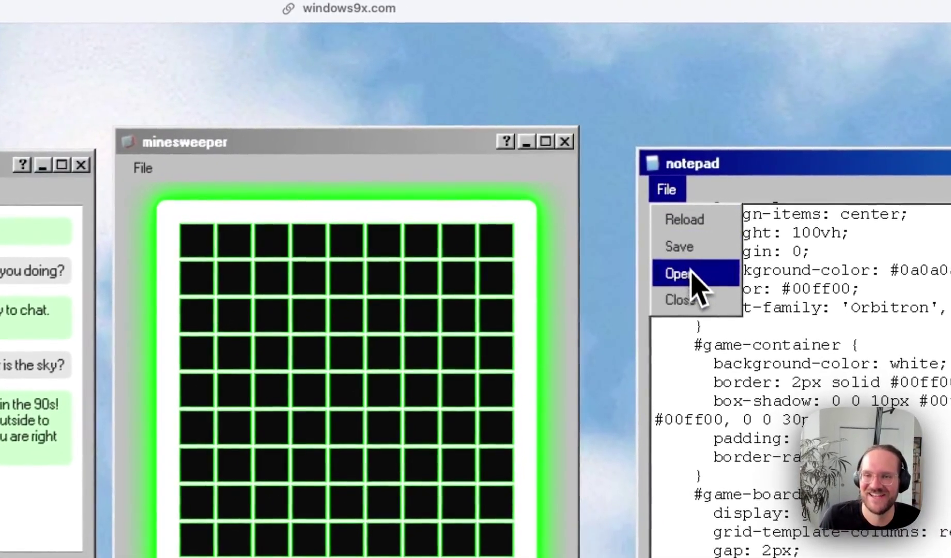
pyautogui.click(682, 274)
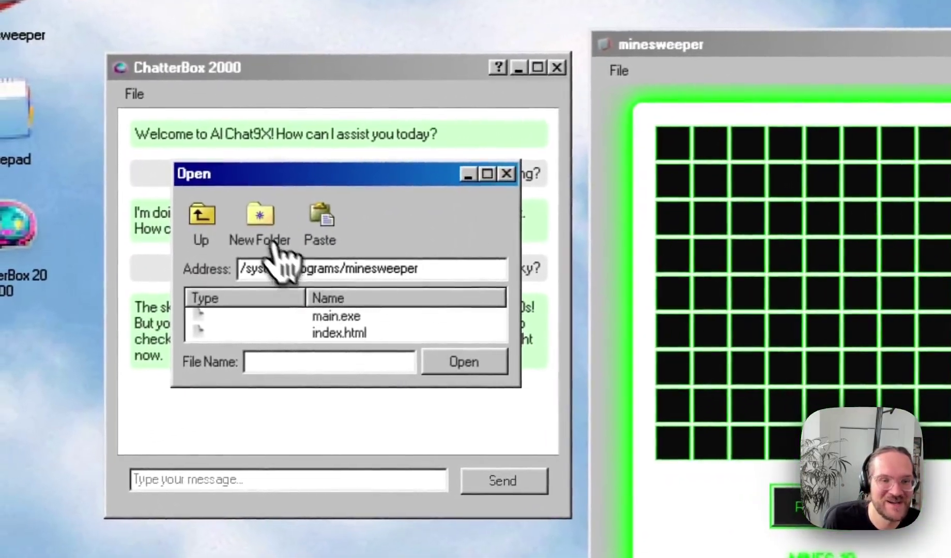
pyautogui.click(204, 217)
pyautogui.doubleClick(362, 350)
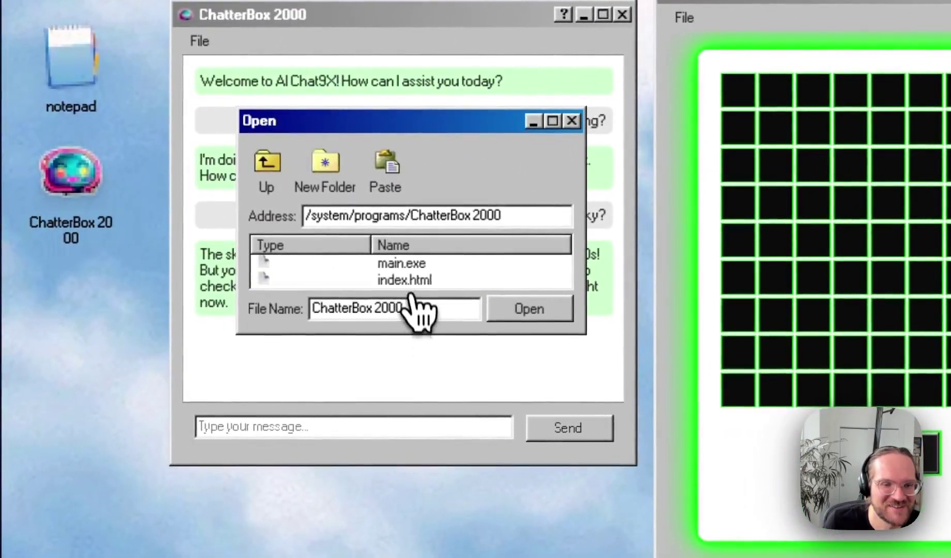
pyautogui.click(404, 279)
pyautogui.click(493, 313)
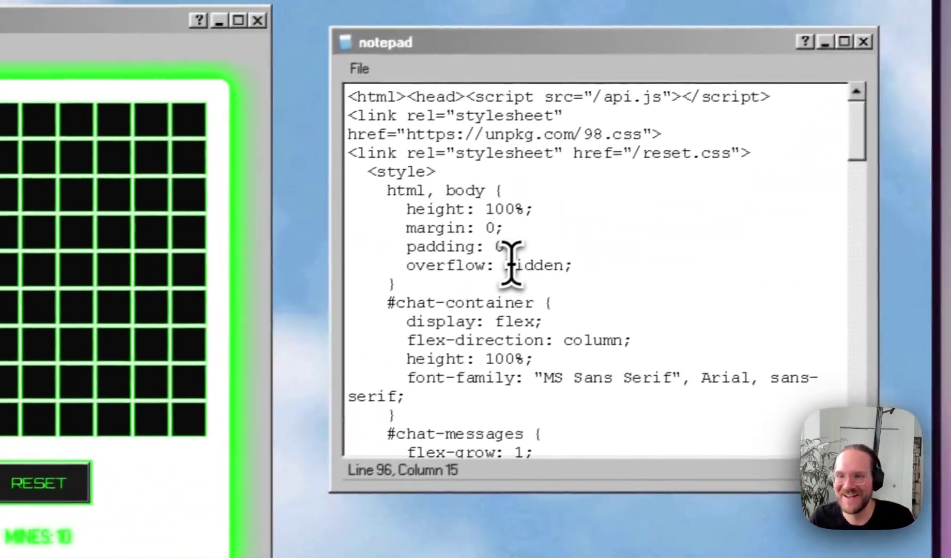
# - Scroll through the source to sendMessage and highlight the AI system prompt text
pyautogui.scroll(-4, 574, 196)
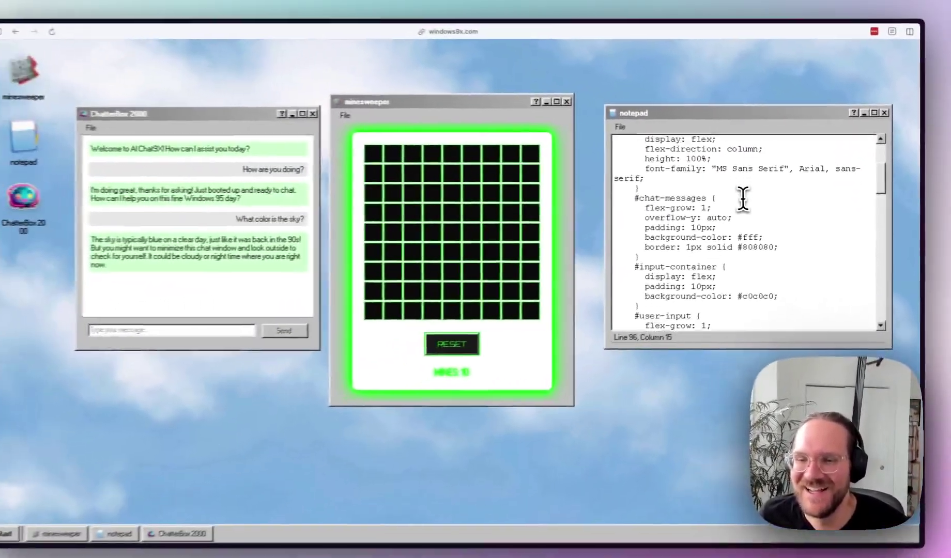
pyautogui.scroll(-12, 742, 198)
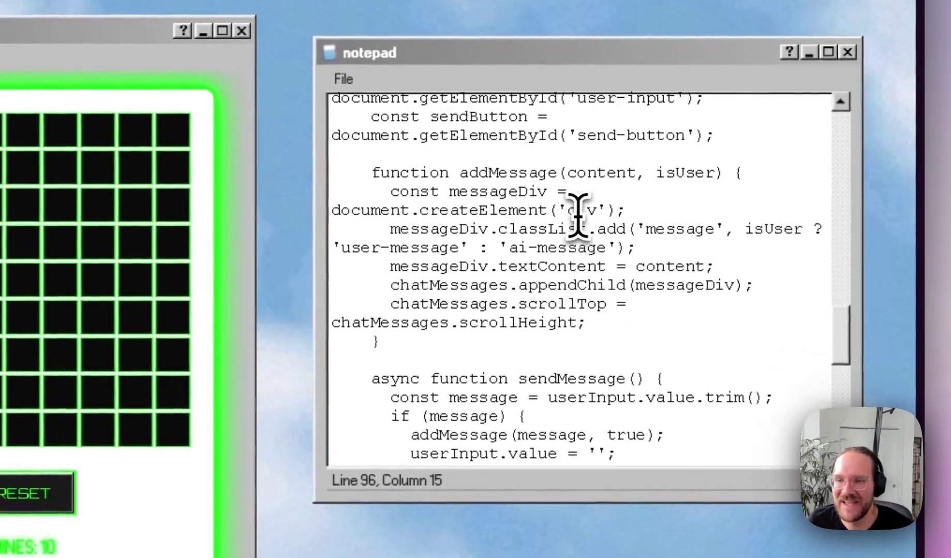
pyautogui.scroll(2, 578, 212)
pyautogui.scroll(1, 559, 180)
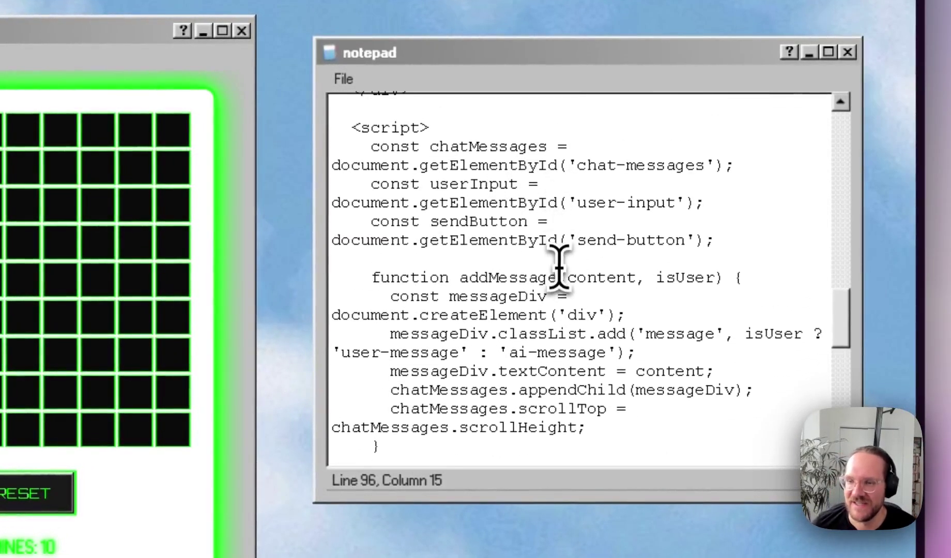
pyautogui.scroll(-2, 559, 267)
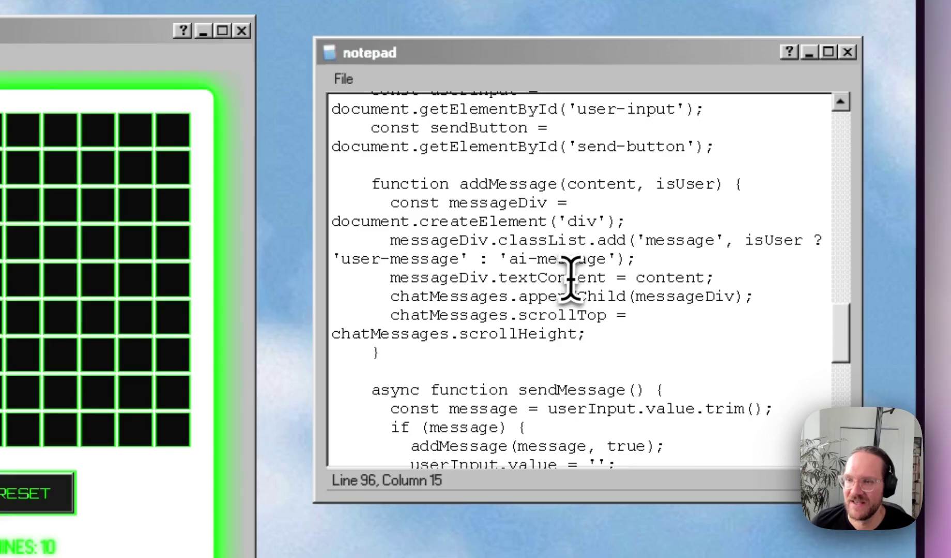
pyautogui.scroll(-5, 548, 304)
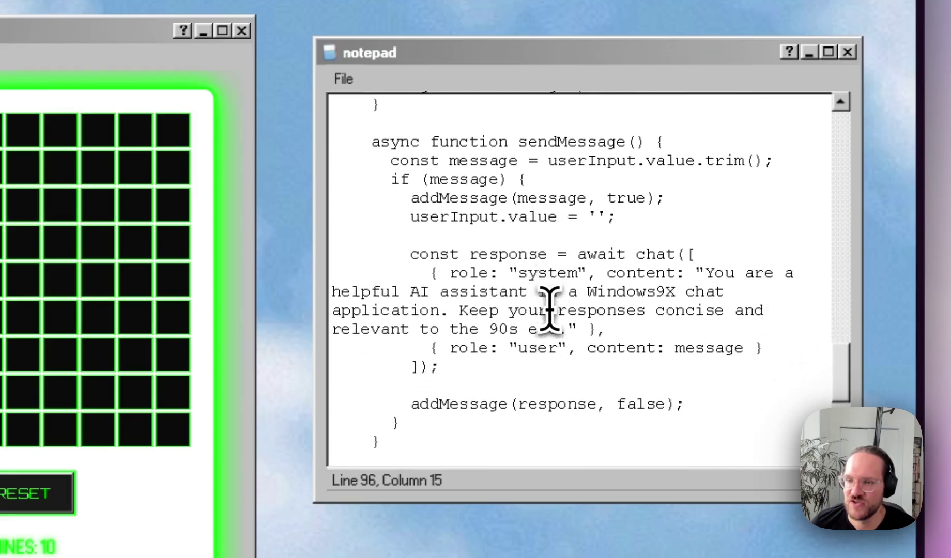
pyautogui.scroll(-1, 550, 310)
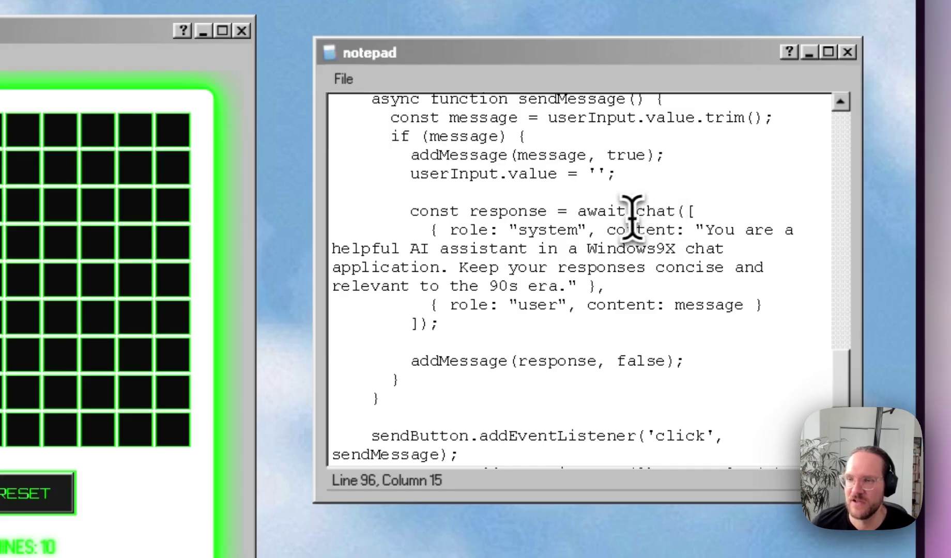
pyautogui.doubleClick(723, 231)
pyautogui.moveTo(746, 233); pyautogui.dragTo(565, 286)
pyautogui.click(587, 211)
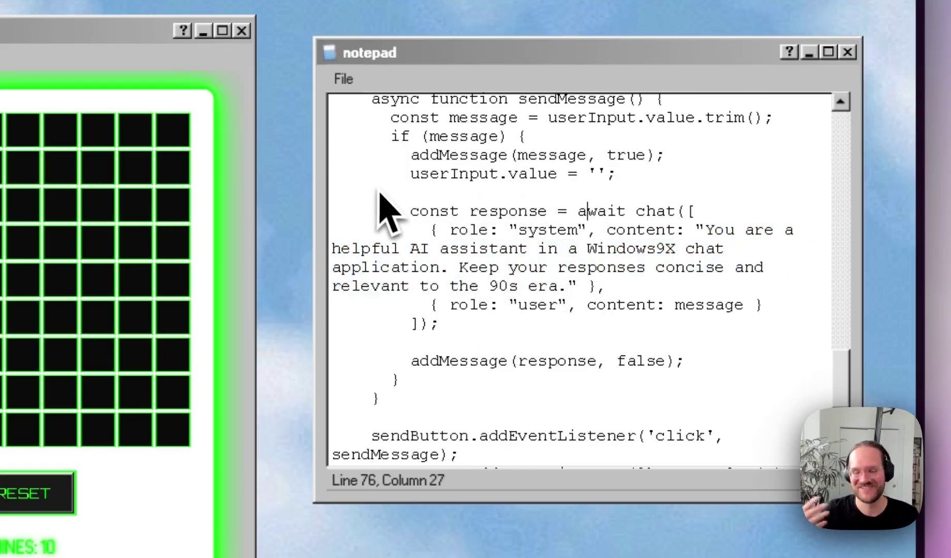